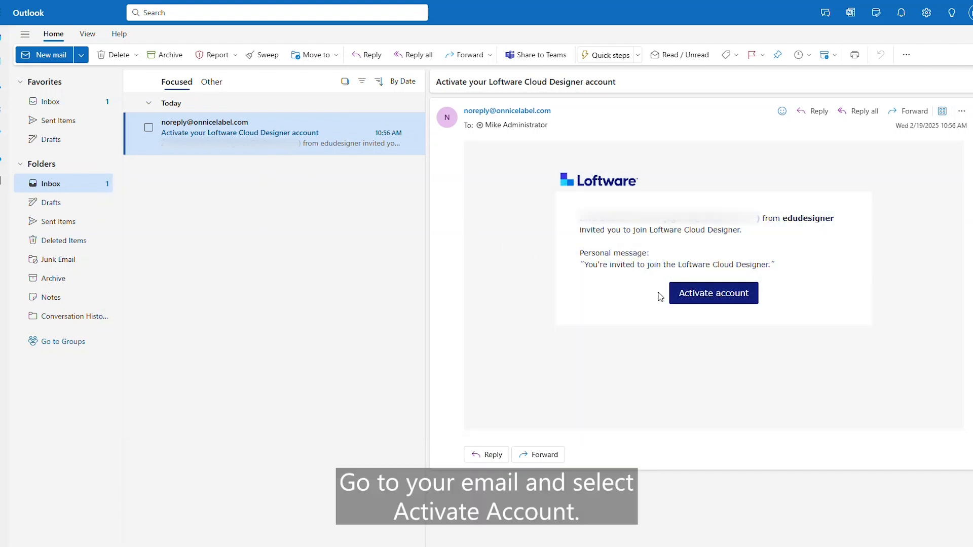
# Step: Open the Cloud Designer account activation page from the invitation email's Activate account button
pyautogui.click(695, 300)
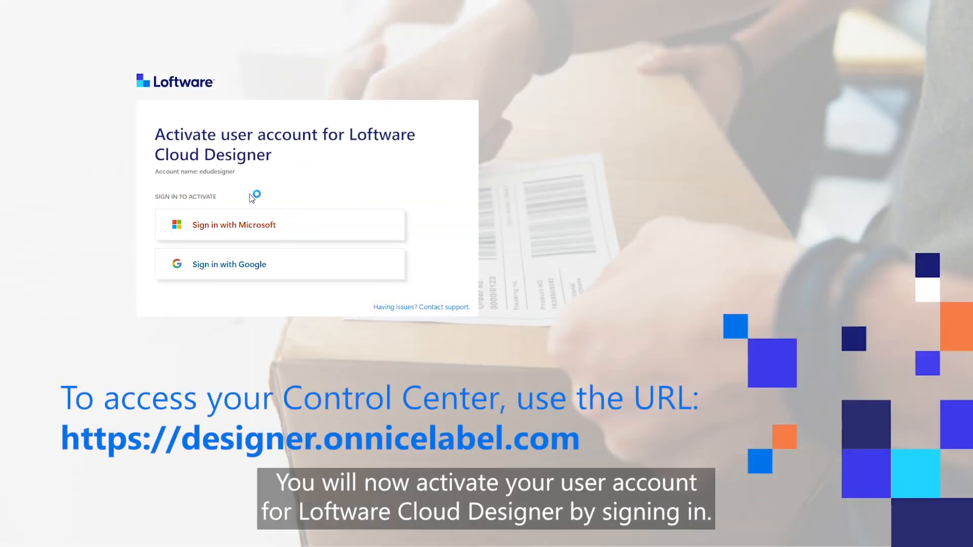
# Step: Sign in with the already signed-in Microsoft account to reach the Control Center dashboard
pyautogui.click(243, 229)
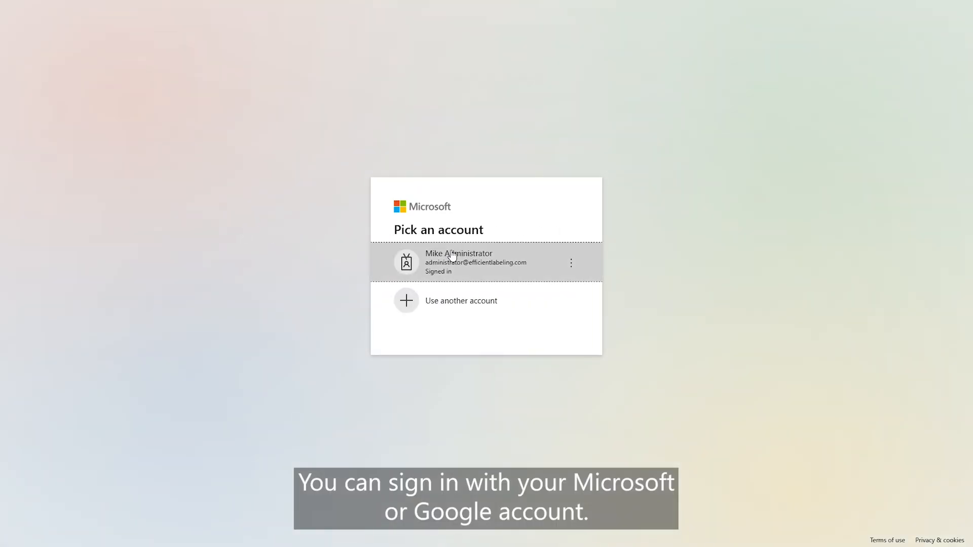
pyautogui.click(467, 261)
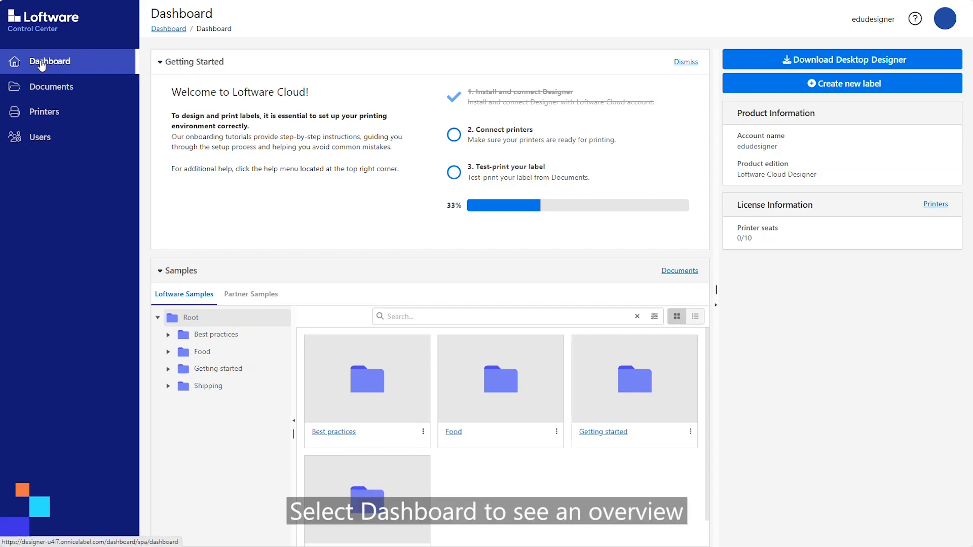
# Step: Look through the Documents, Printers and Users pages of Control Center
pyautogui.click(49, 91)
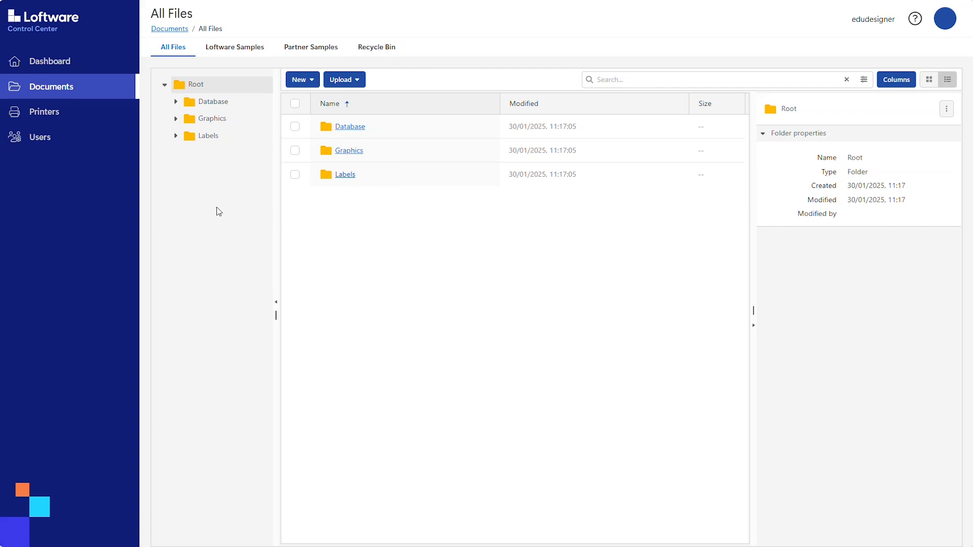
pyautogui.click(37, 118)
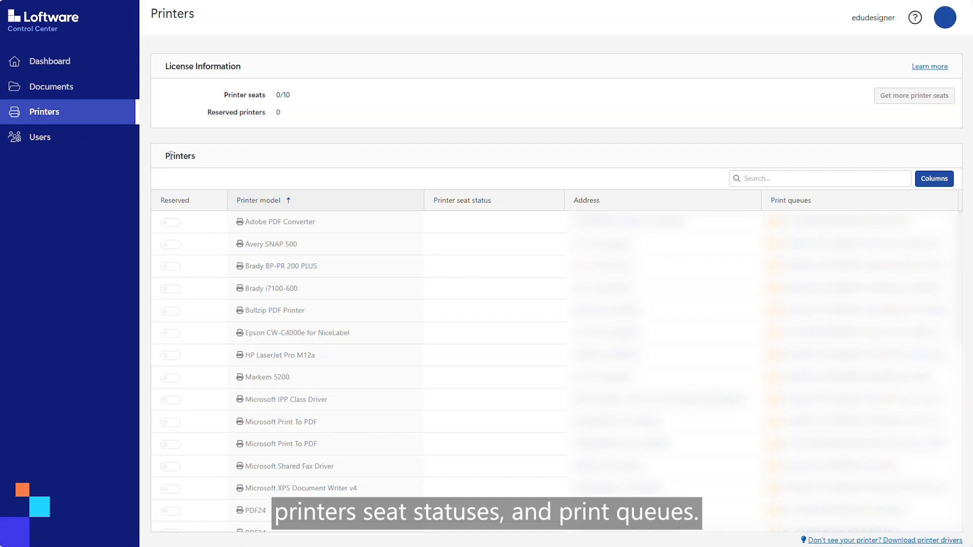
pyautogui.click(44, 144)
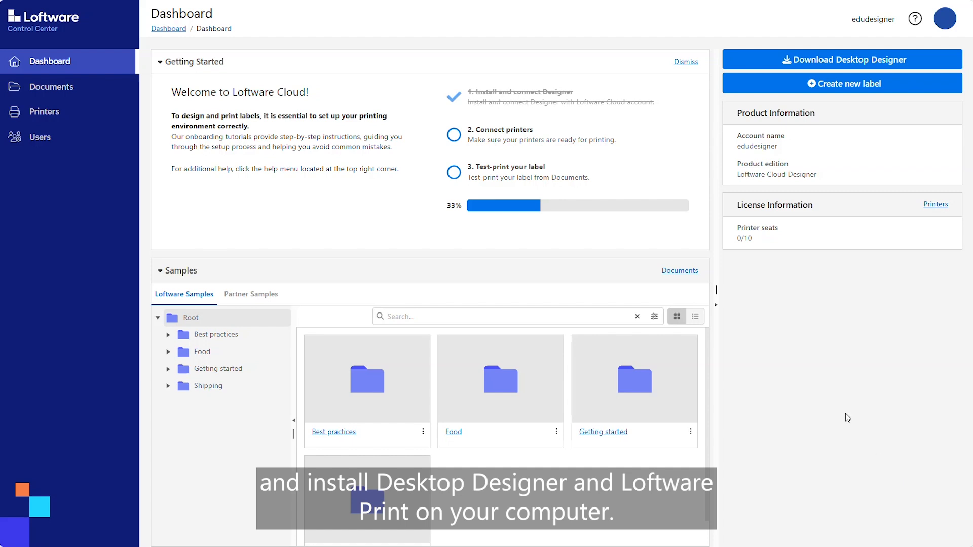
# Step: Download the desktop Designer installer Loftware_pro_cloud-designer.exe and run it from Downloads
pyautogui.click(808, 62)
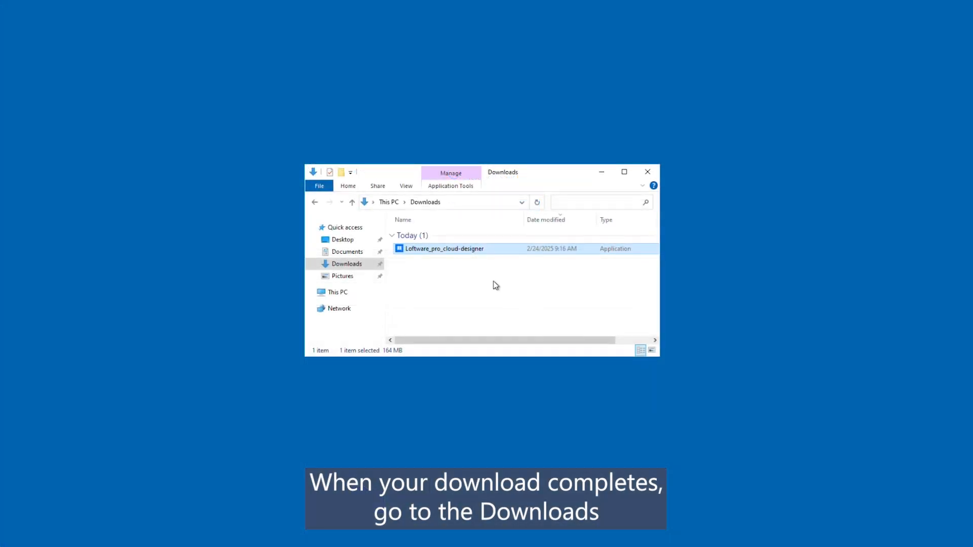
pyautogui.doubleClick(455, 249)
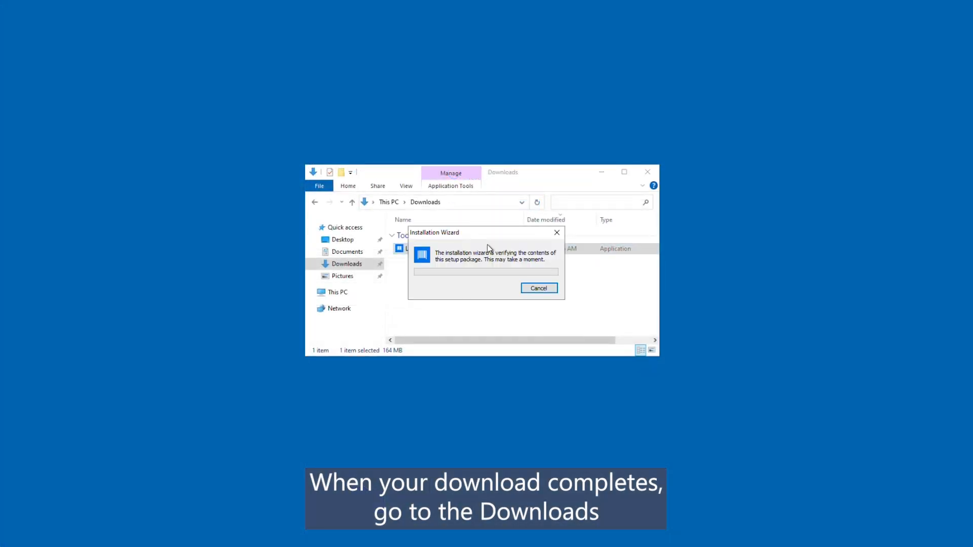
pyautogui.click(602, 173)
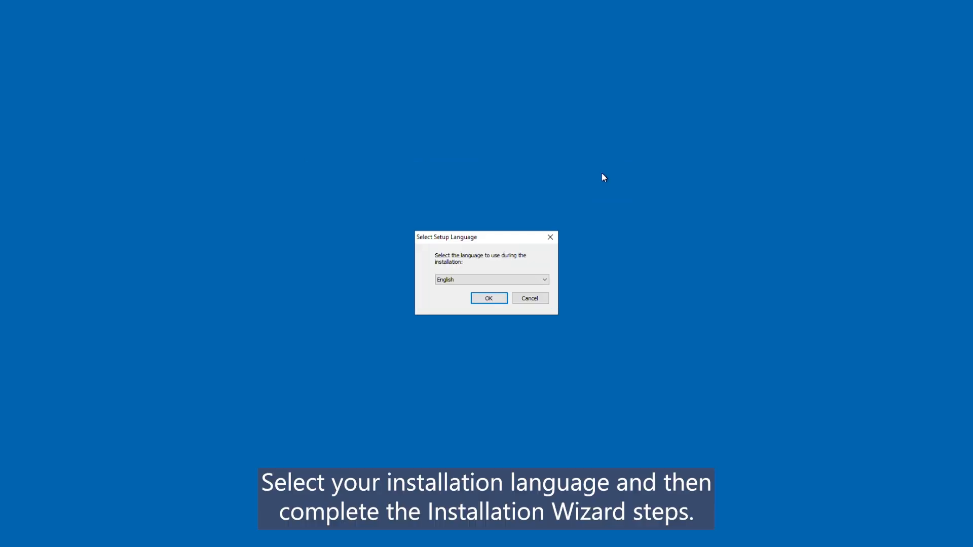
# Step: Install Designer in English to the default path without the Automation module, then close setup
pyautogui.click(490, 299)
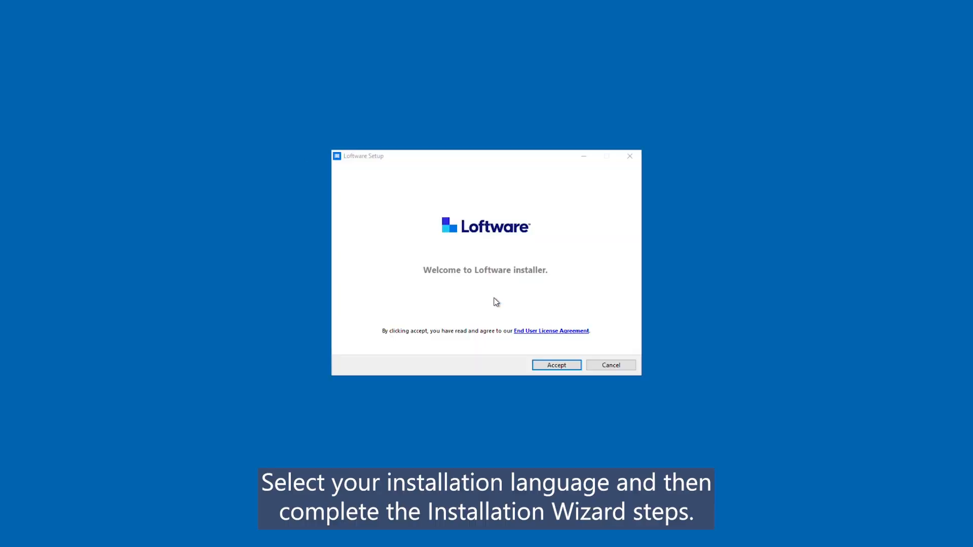
pyautogui.click(560, 365)
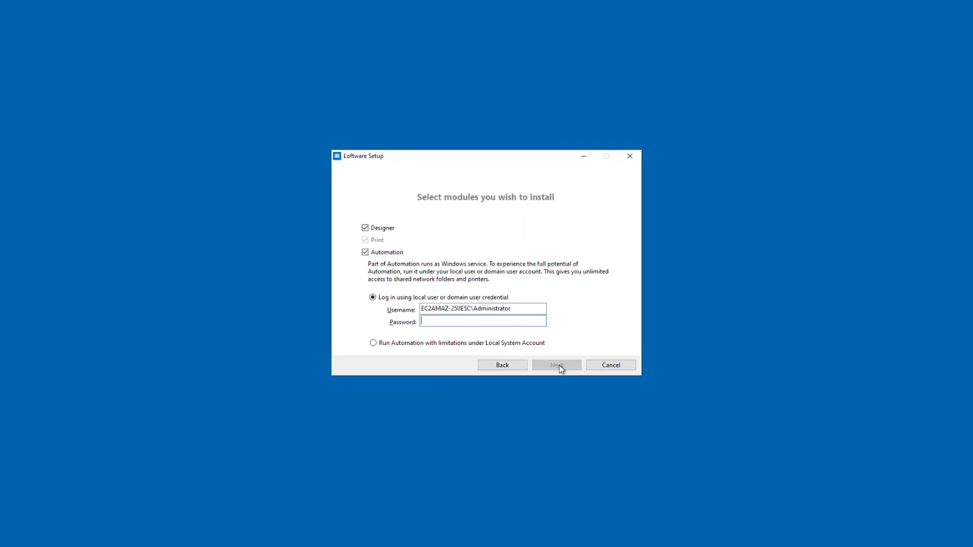
pyautogui.click(365, 253)
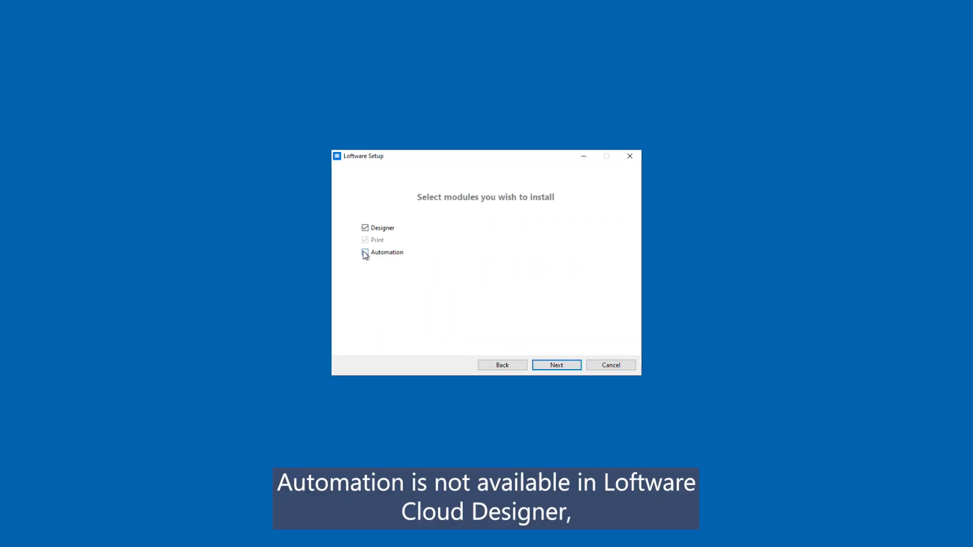
pyautogui.click(556, 365)
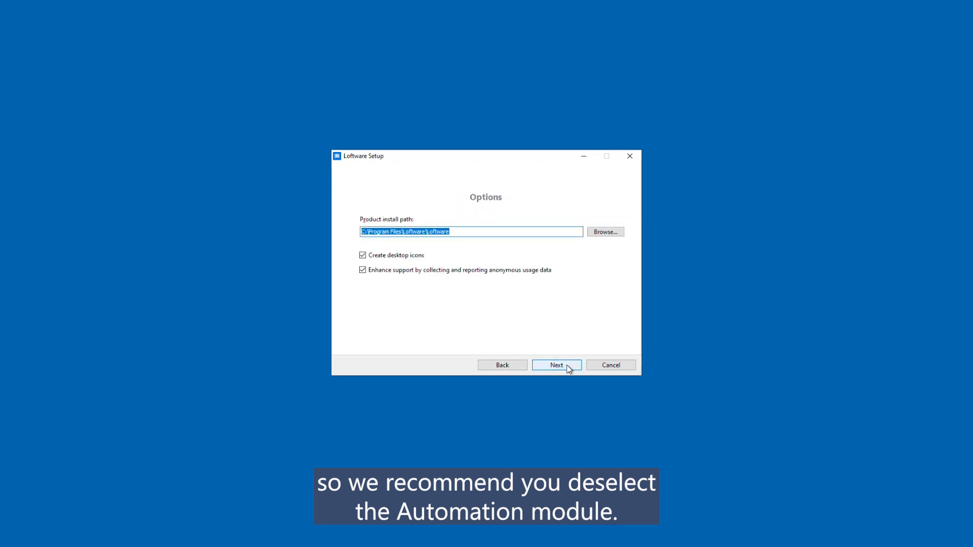
pyautogui.click(568, 366)
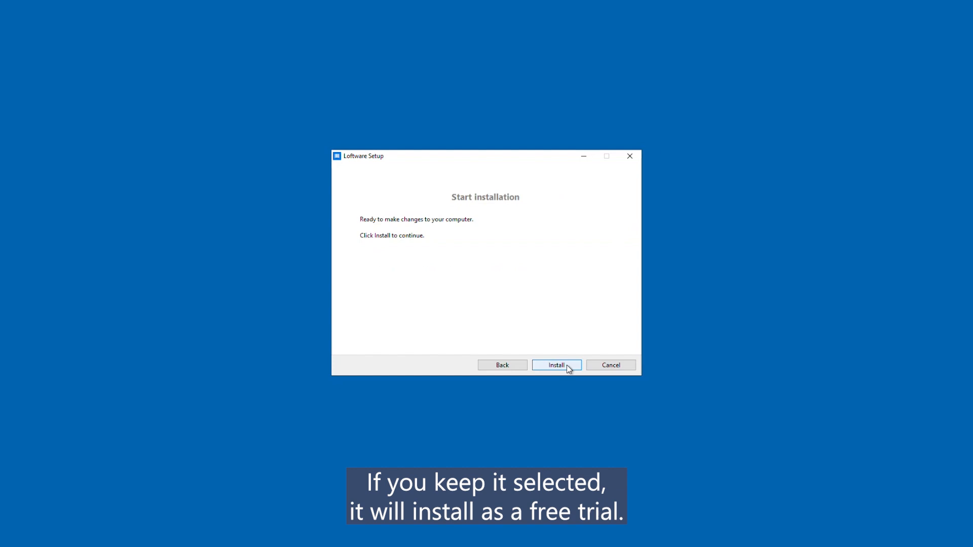
pyautogui.click(567, 365)
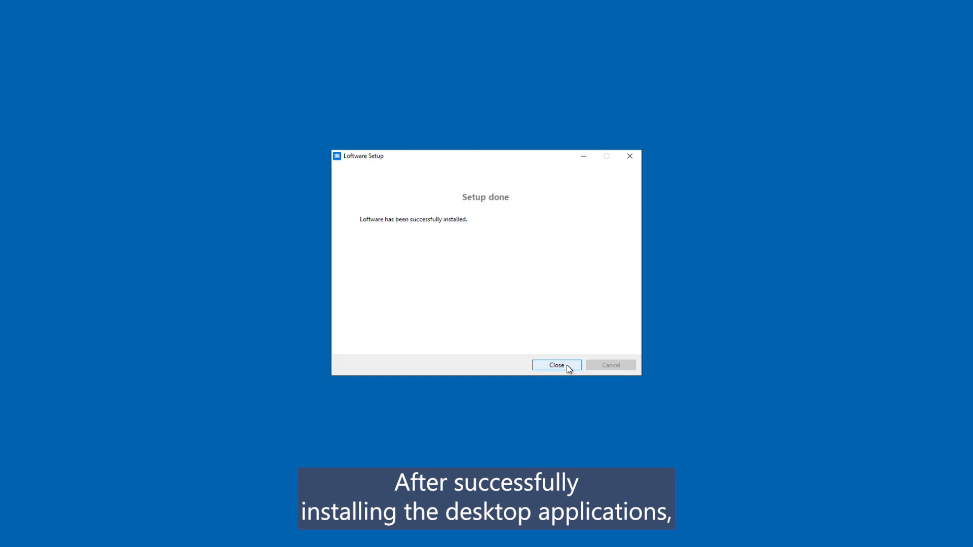
pyautogui.click(568, 366)
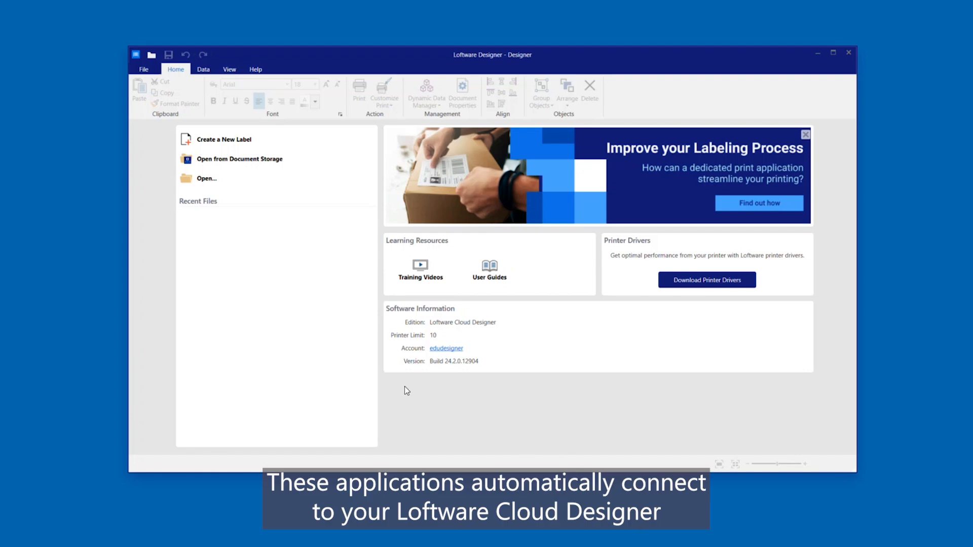
# Step: Choose Open from Document Storage on the Designer start page
pyautogui.click(285, 159)
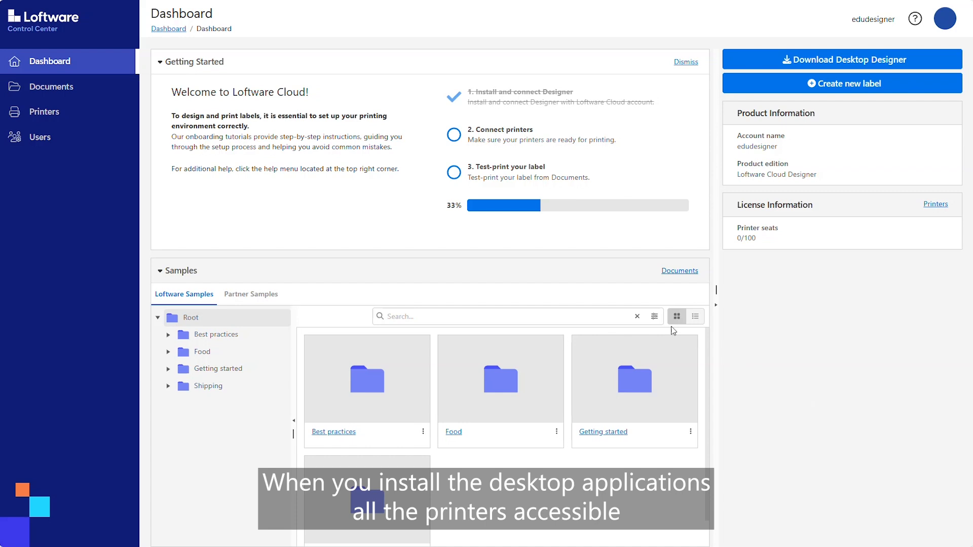
# Step: Show the Printers page and scroll through the computer's printer list
pyautogui.click(90, 112)
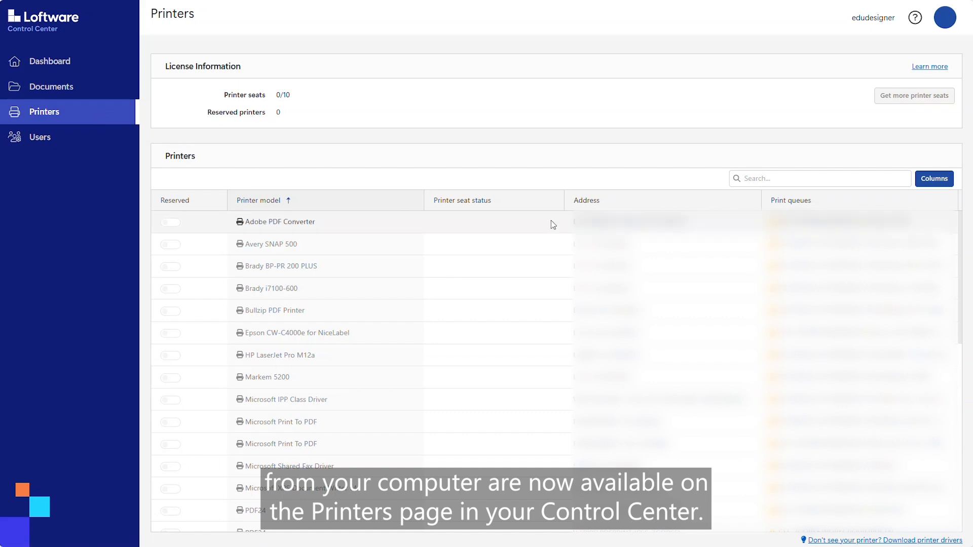
pyautogui.moveTo(958, 236); pyautogui.dragTo(970, 418)
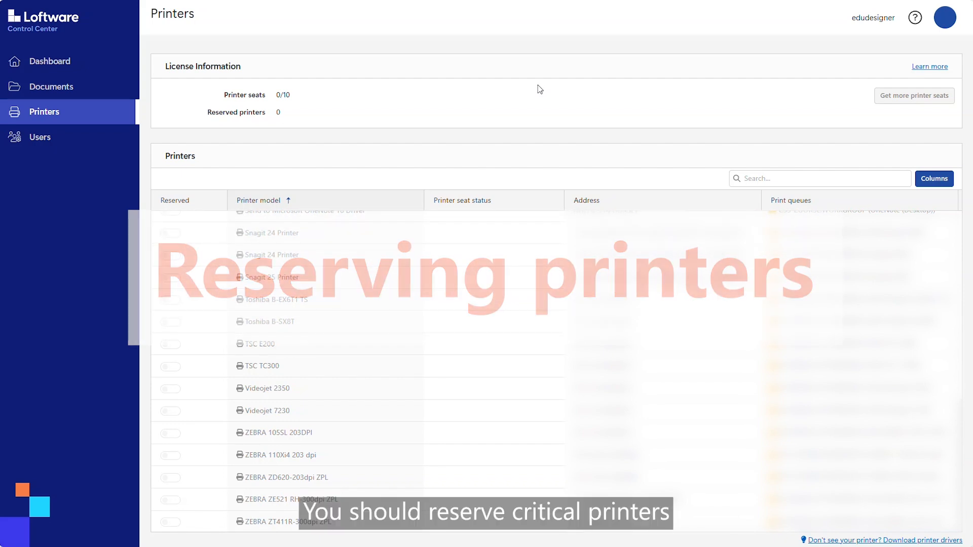
# Step: Switch on Reserved for the ZEBRA ZD620-203dpi ZPL and TSC TC300 printers
pyautogui.click(171, 479)
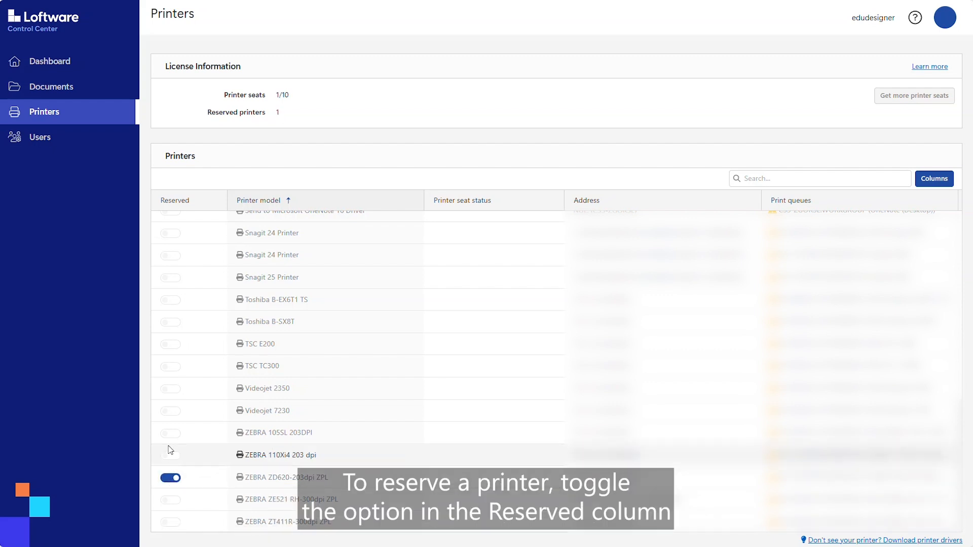
pyautogui.click(168, 373)
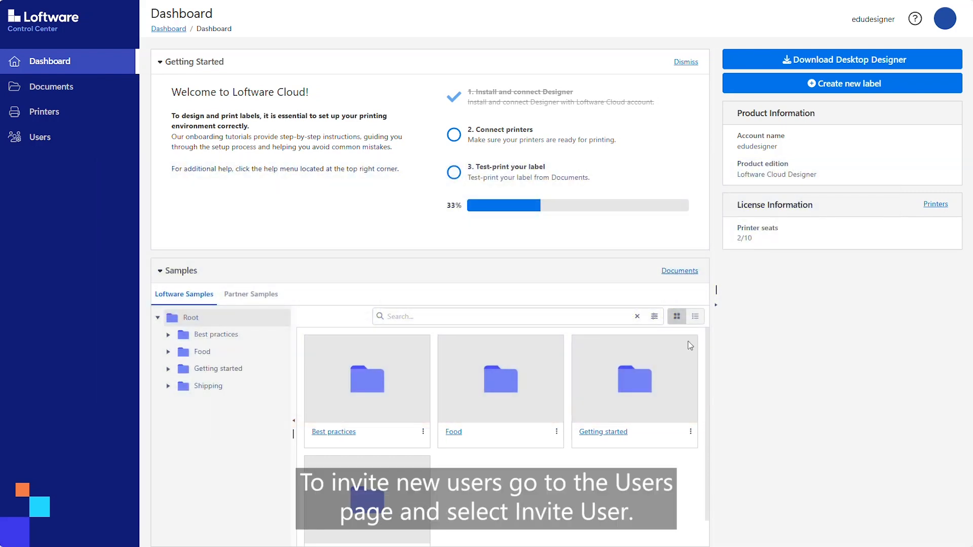
# Step: Invite a new user by name and e-mail with the message 'I'm inviting you to the Loftware Cloud Designer.'
pyautogui.click(36, 139)
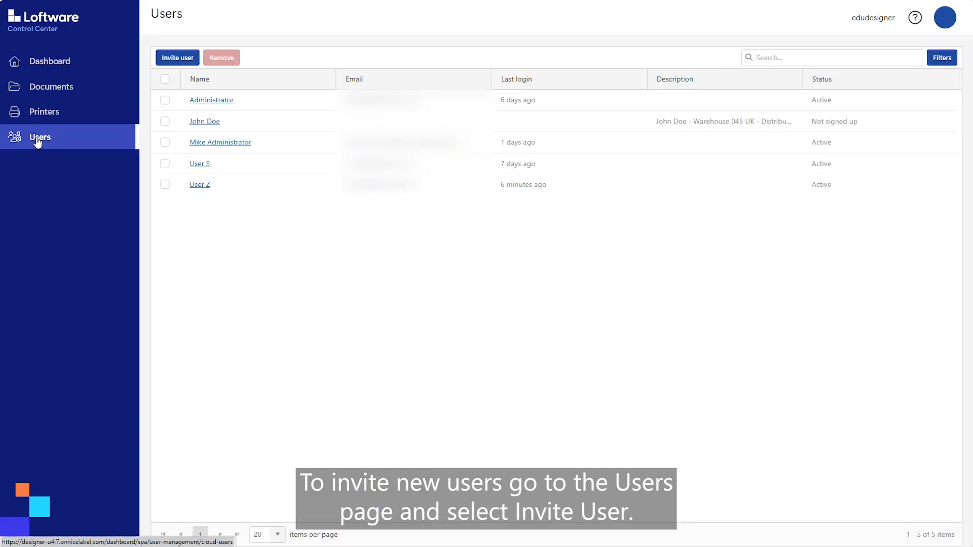
pyautogui.click(177, 58)
pyautogui.click(320, 112)
pyautogui.write('Jane')
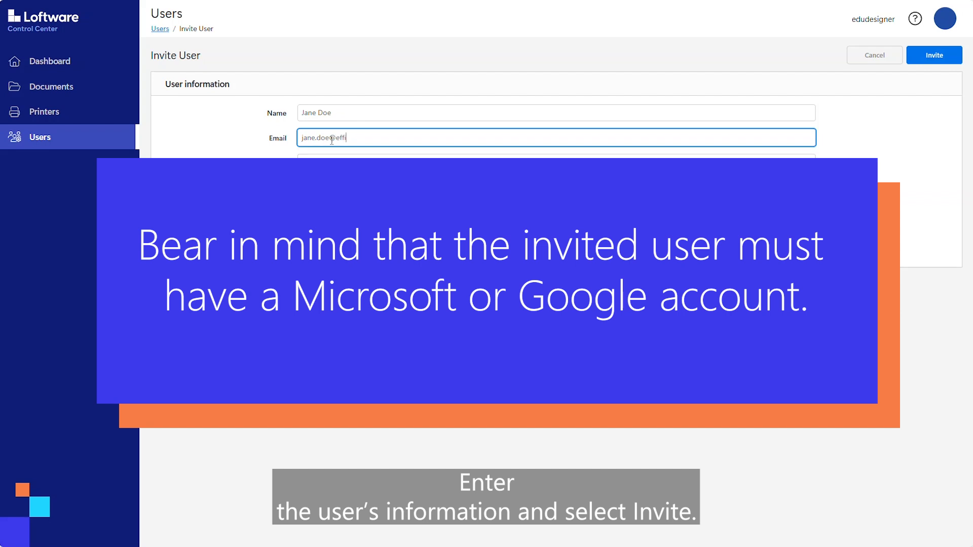
pyautogui.click(355, 159)
pyautogui.write("I'm inviting you to the Loftware Cloud Designer.")
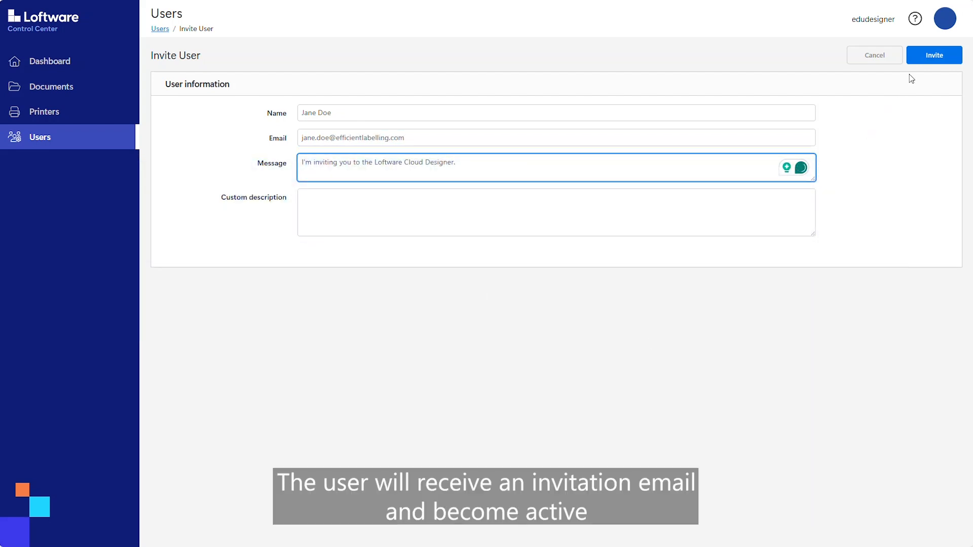
pyautogui.click(933, 57)
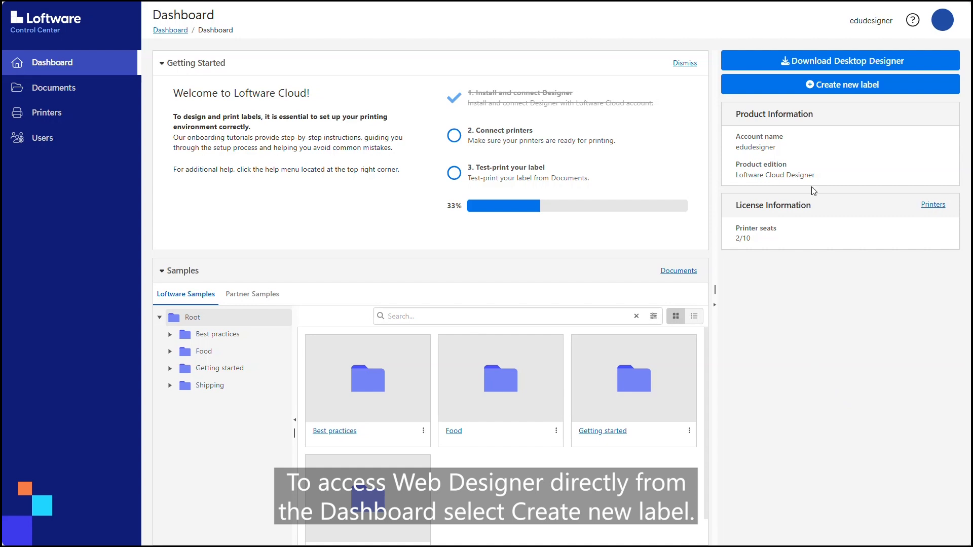
# Step: Create a new label in /Labels for the ZEBRA printer
pyautogui.click(835, 85)
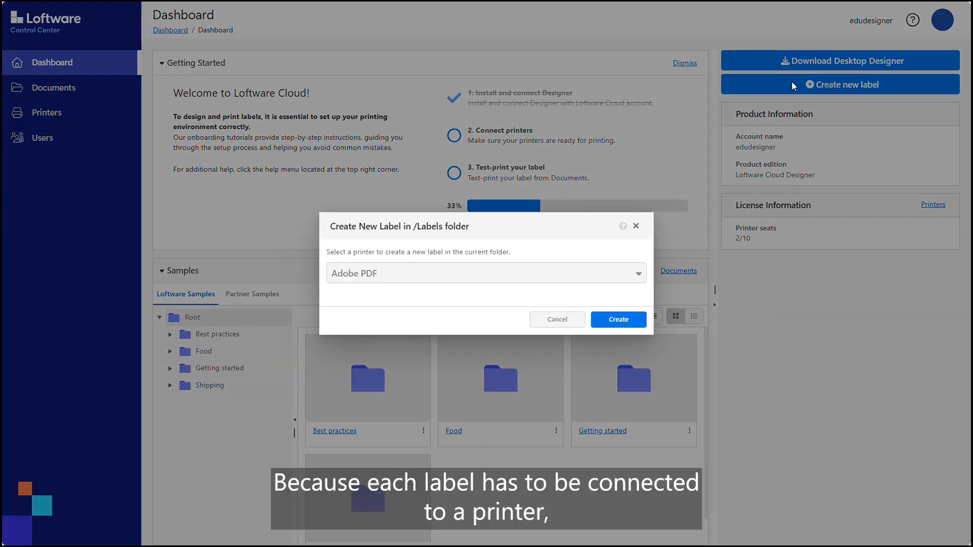
pyautogui.click(639, 274)
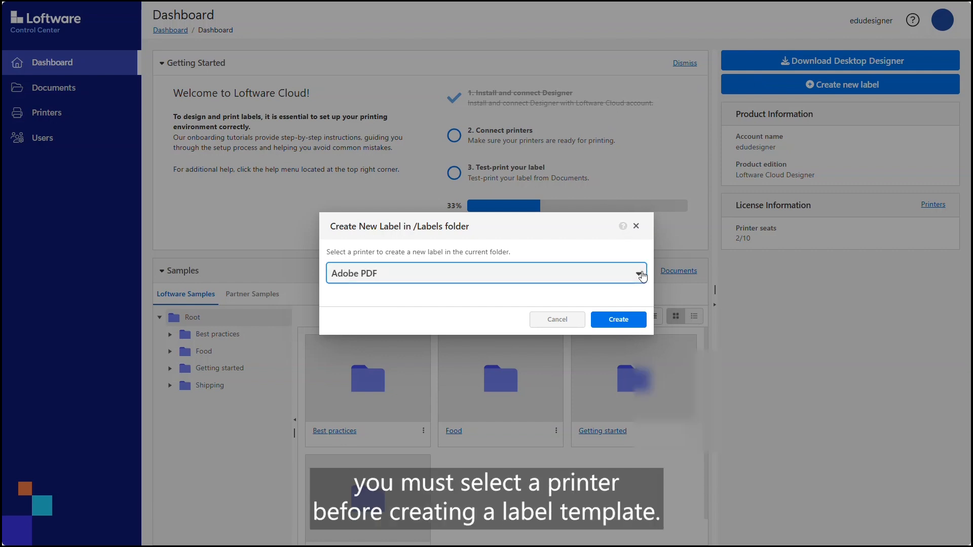
pyautogui.moveTo(771, 365); pyautogui.dragTo(769, 457)
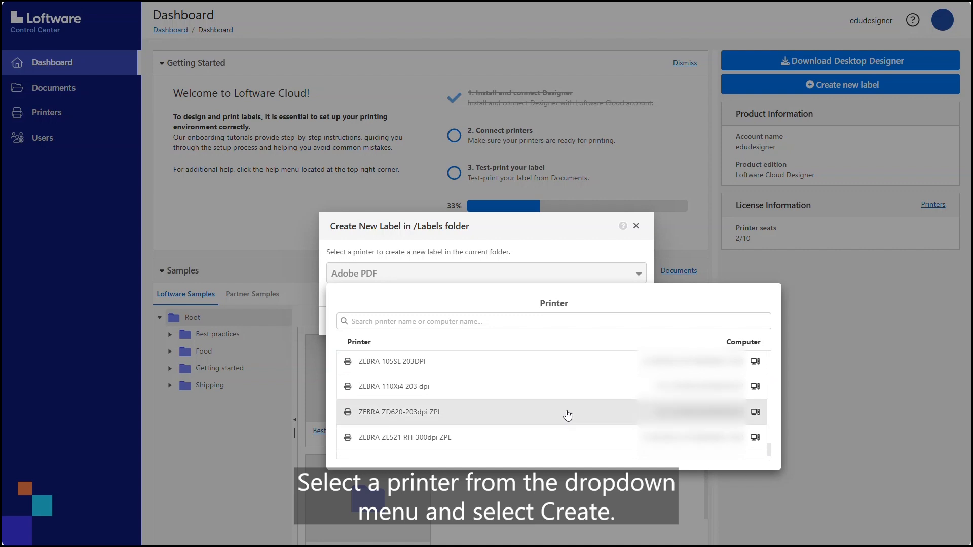
pyautogui.click(533, 364)
pyautogui.click(618, 319)
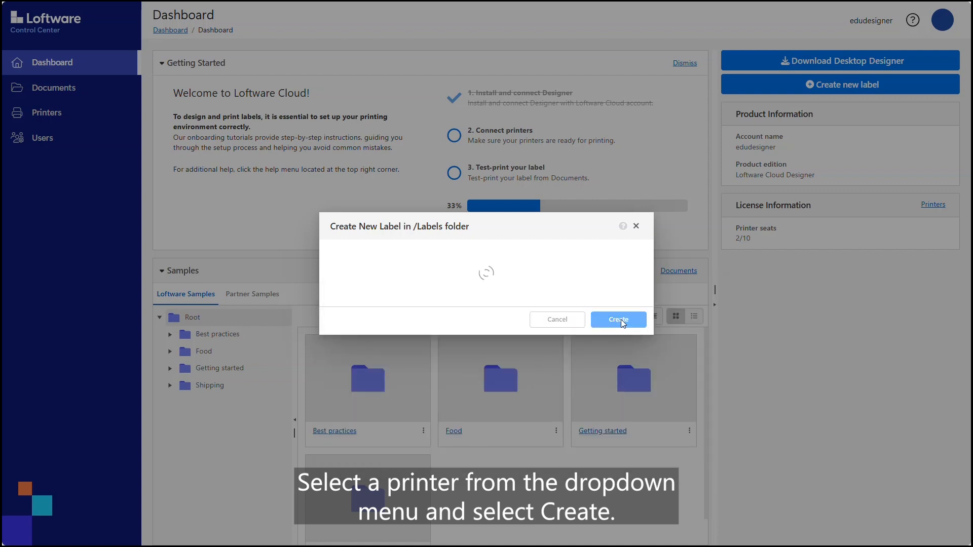